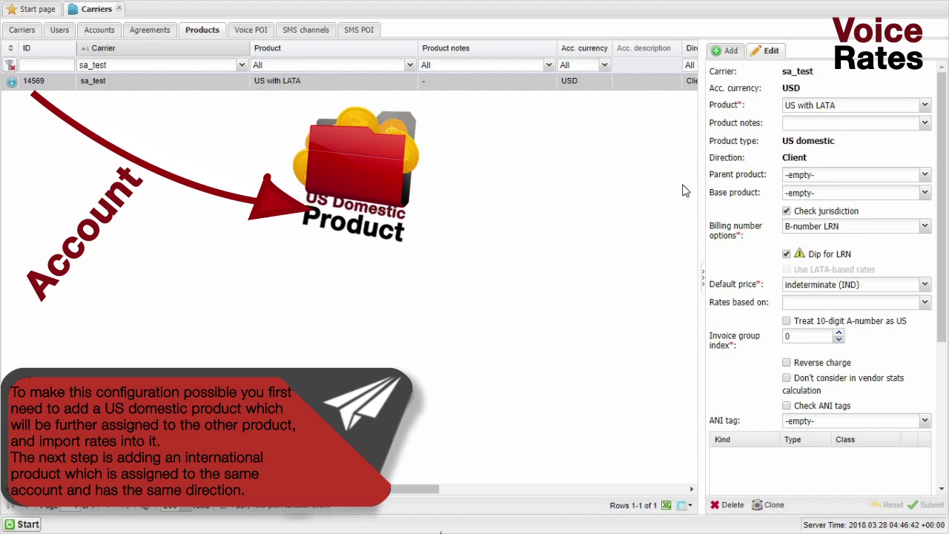
# Add the international client product wholesale for carrier sa_test, billing US traffic via the separate product sa_test - US with LATA (USD) - Client.
pyautogui.click(719, 53)
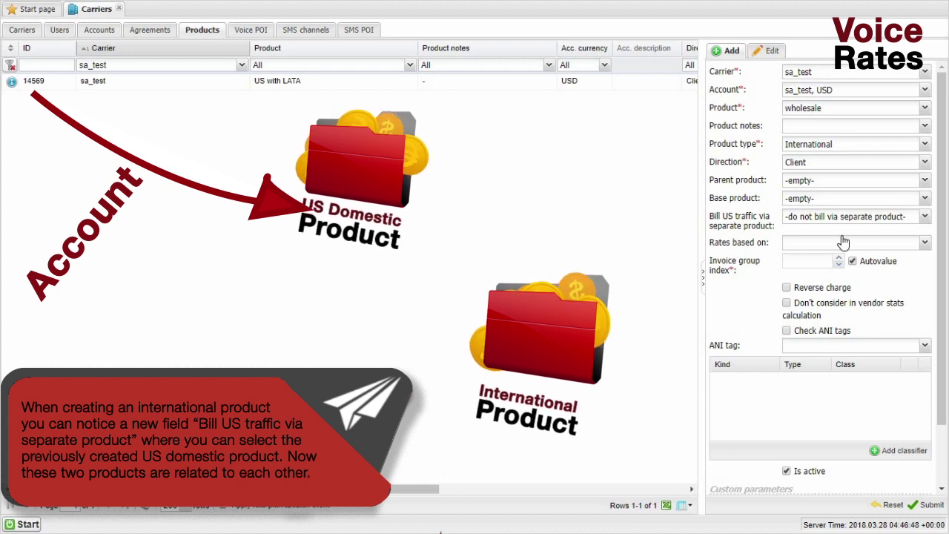
pyautogui.click(925, 216)
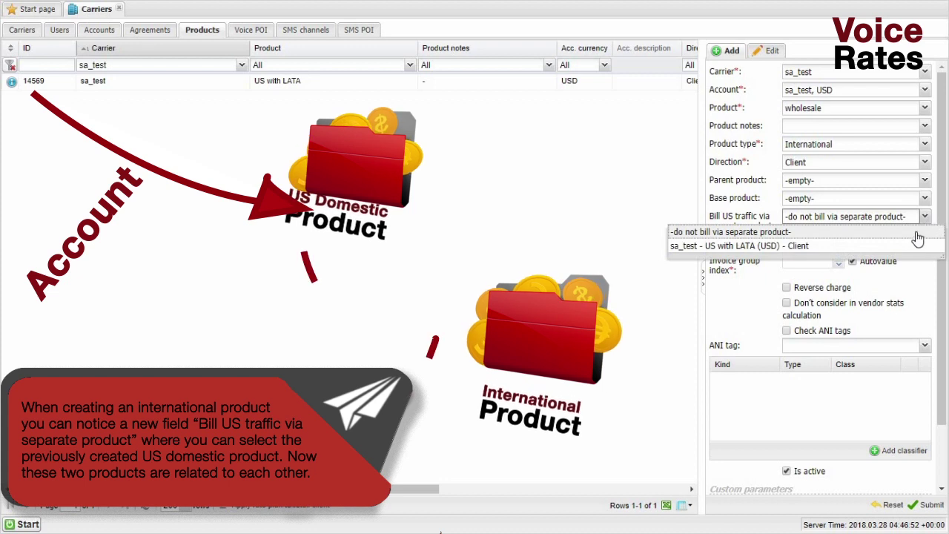
pyautogui.click(915, 246)
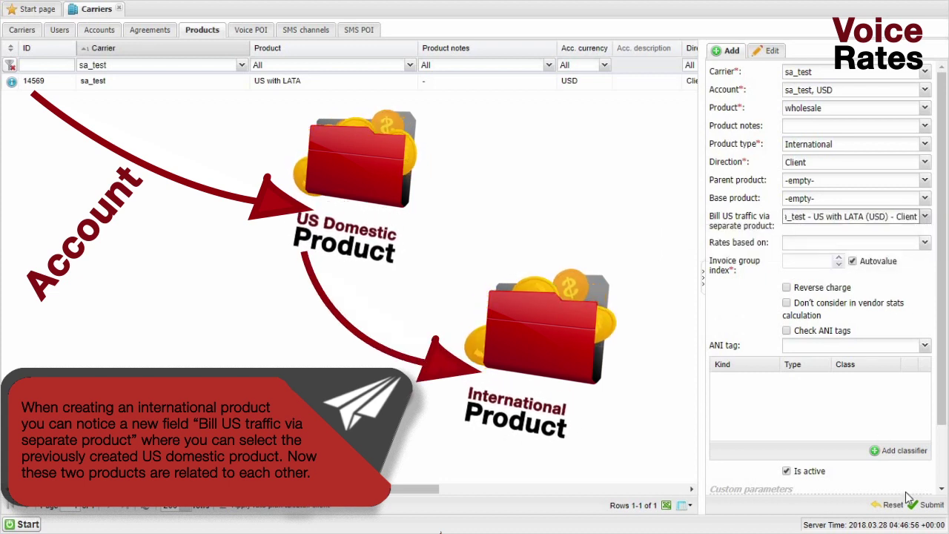
pyautogui.click(926, 506)
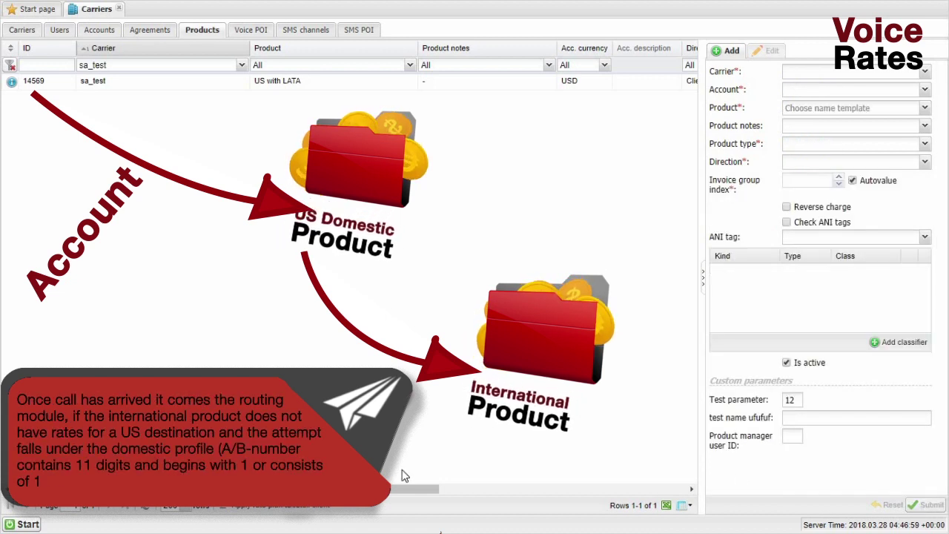
pyautogui.click(146, 511)
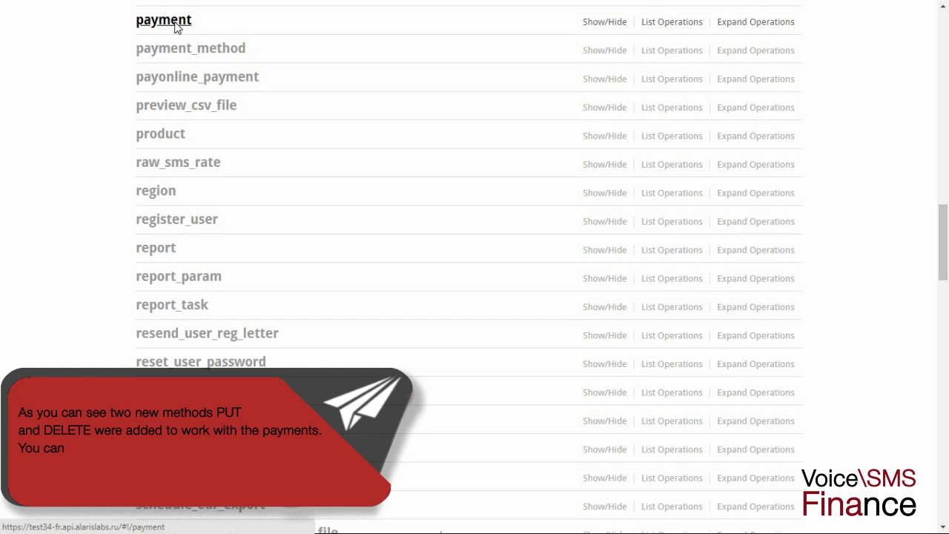
# Switch to the API documentation and show the operations of the payment resource.
pyautogui.click(175, 25)
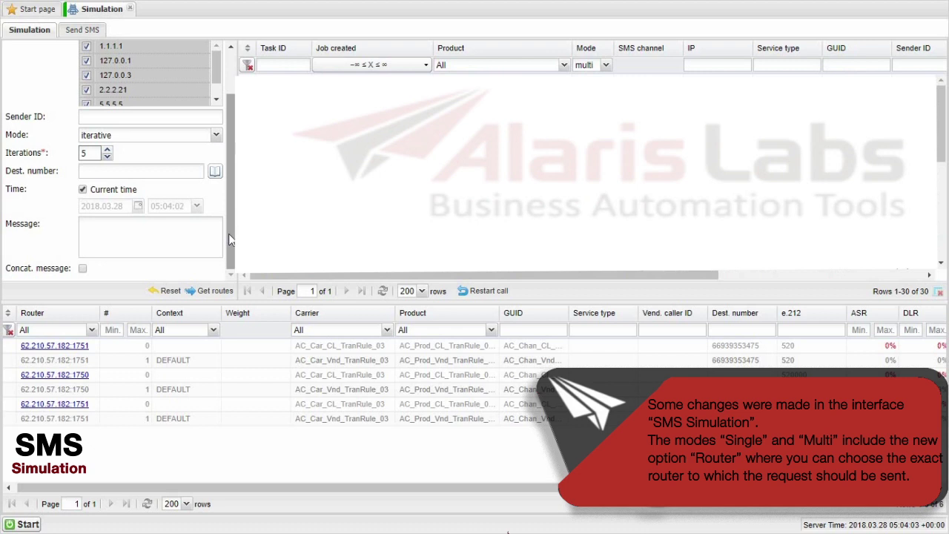
# Switch the SMS simulation to single mode and look through the available routers, leaving the router on random.
pyautogui.click(216, 135)
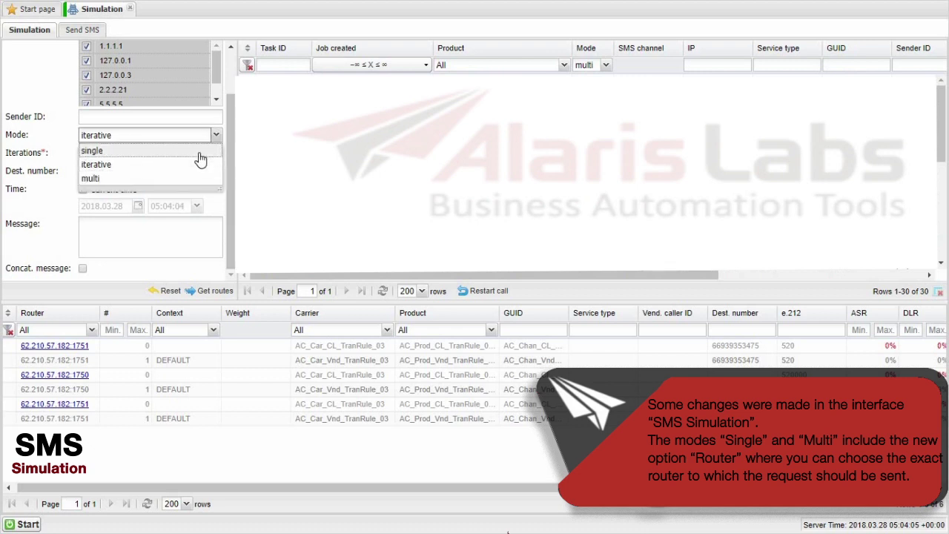
pyautogui.click(203, 153)
pyautogui.click(216, 154)
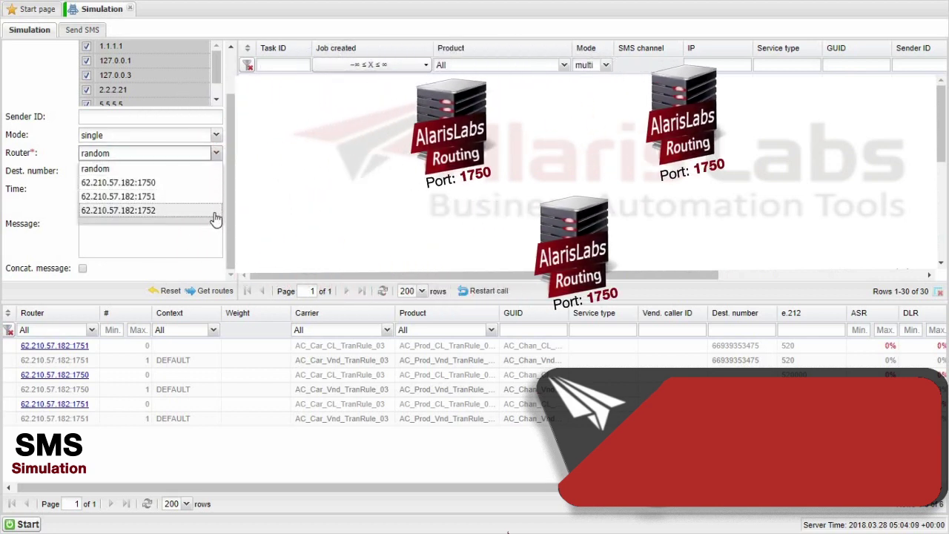
pyautogui.click(51, 187)
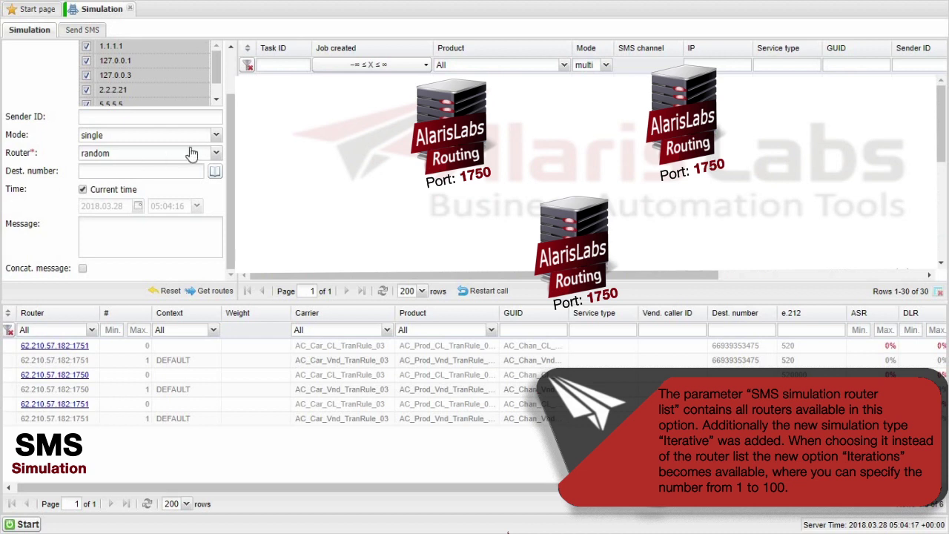
# Set the SMS simulation mode to iterative with 5 iterations.
pyautogui.click(215, 135)
pyautogui.click(209, 163)
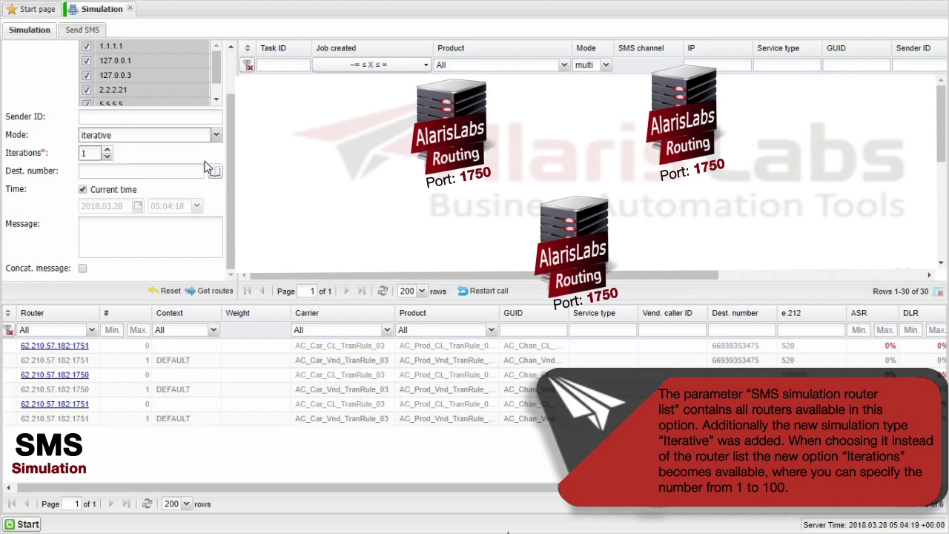
pyautogui.moveTo(92, 152); pyautogui.dragTo(77, 153)
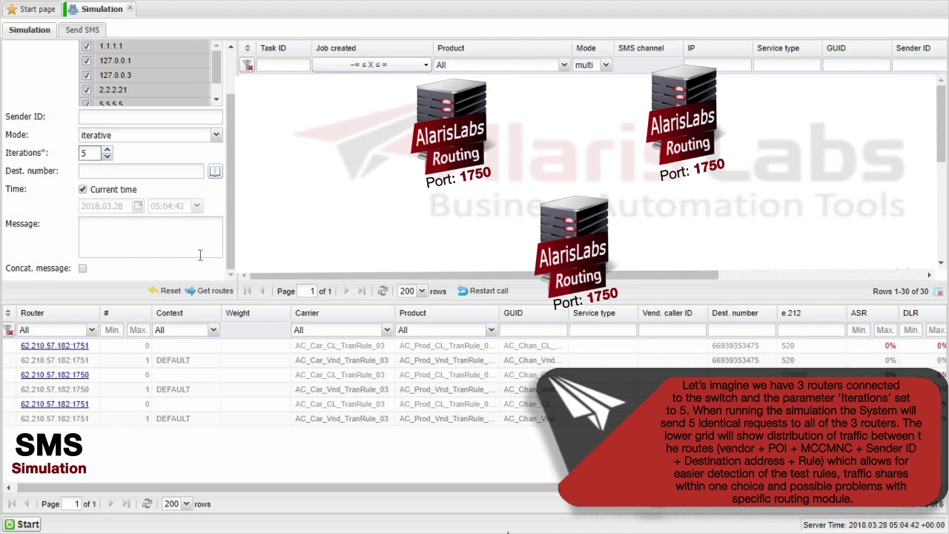
# Examine the rate, margin and rule columns in the simulation's routing results grid.
pyautogui.moveTo(175, 492); pyautogui.dragTo(373, 498)
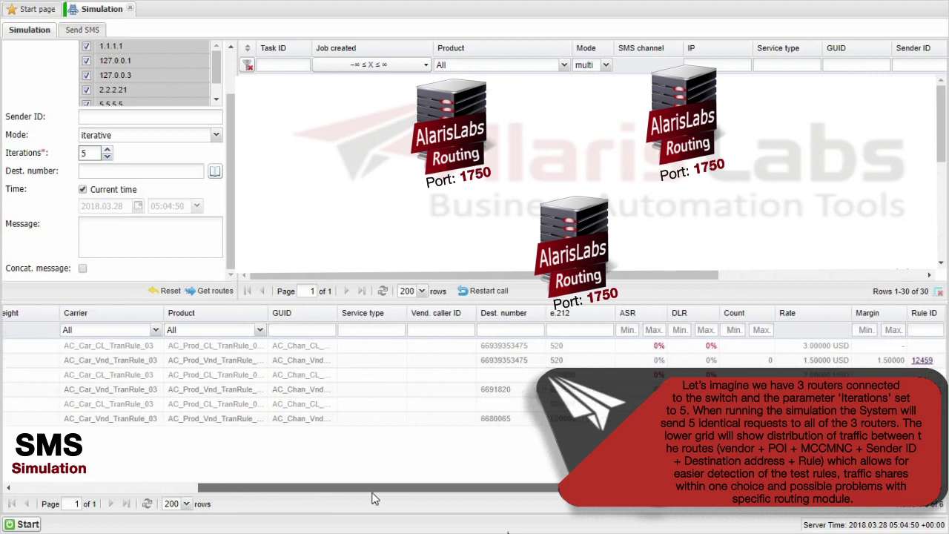
pyautogui.moveTo(364, 492); pyautogui.dragTo(187, 506)
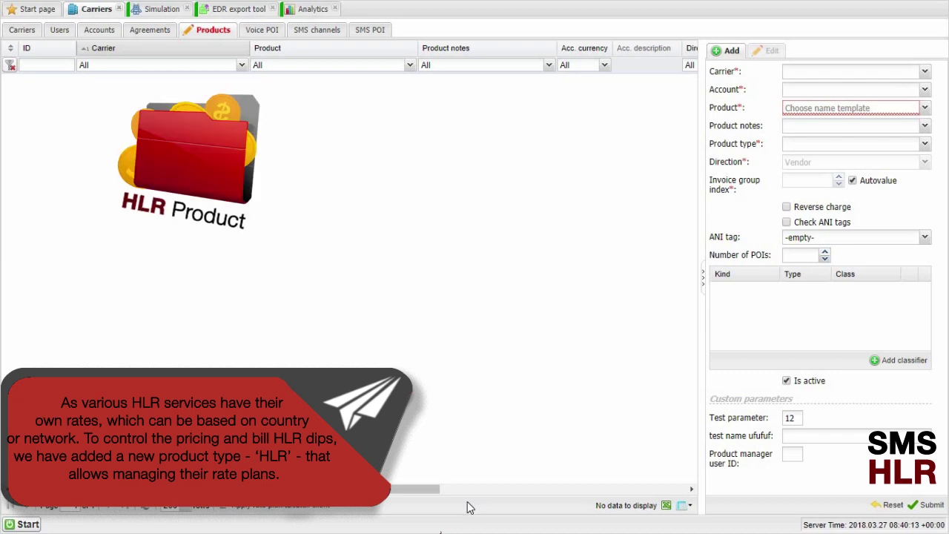
# Set the new product's type to HLR and add HLR_provider as its product name.
pyautogui.click(925, 146)
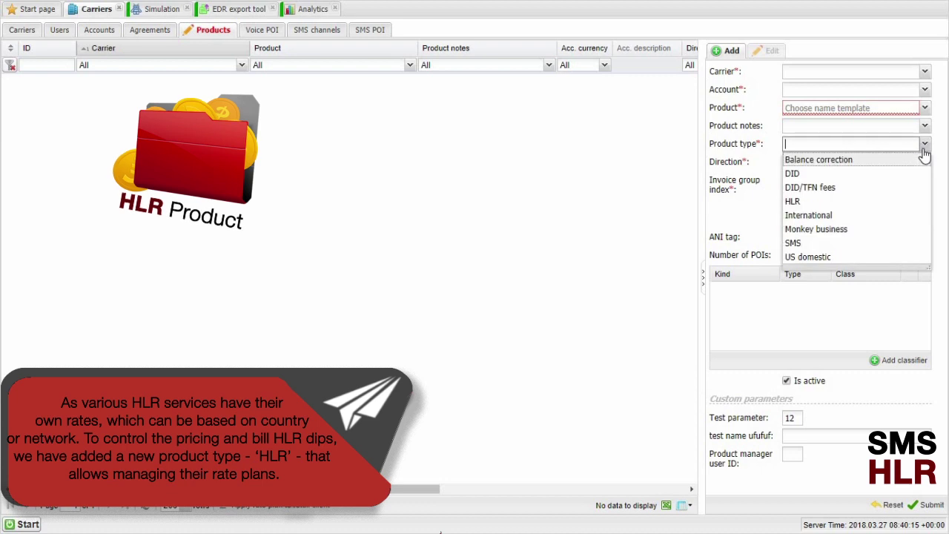
pyautogui.click(902, 200)
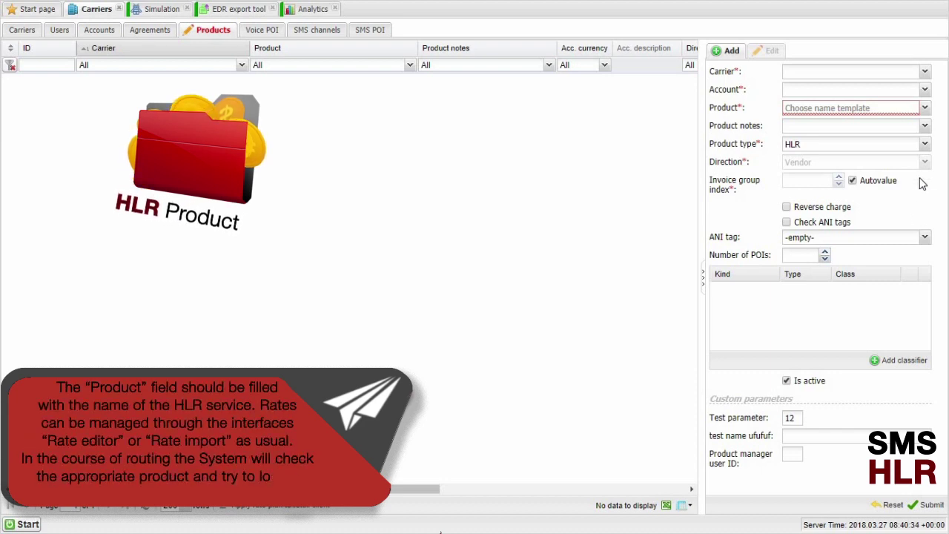
pyautogui.click(925, 109)
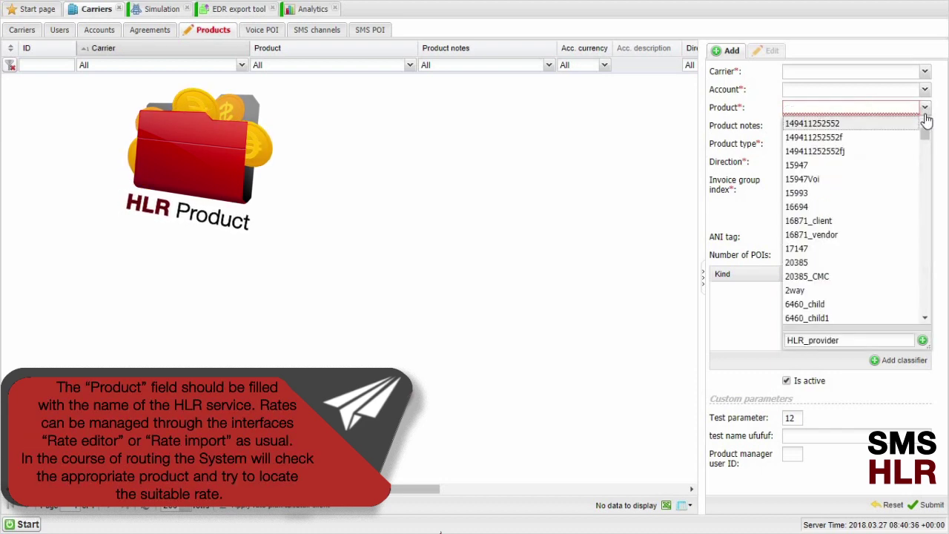
pyautogui.click(923, 341)
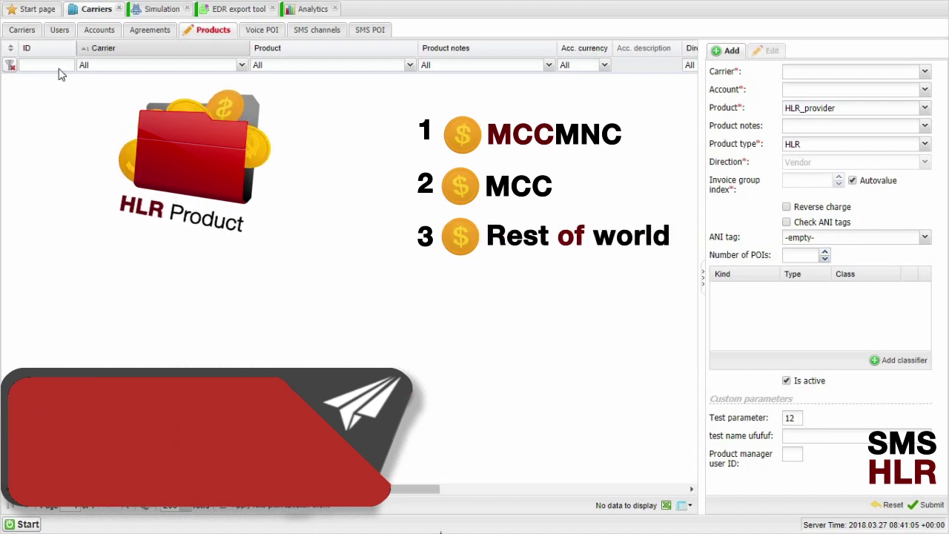
# Look through the Simulation, EDR export tool and Analytics interfaces for the HLR product, rate and cost information.
pyautogui.click(150, 15)
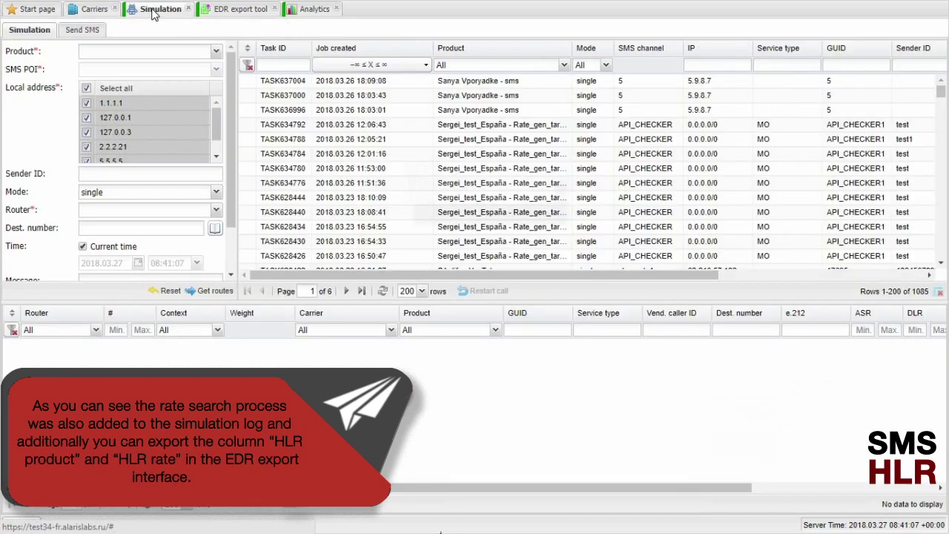
pyautogui.click(249, 12)
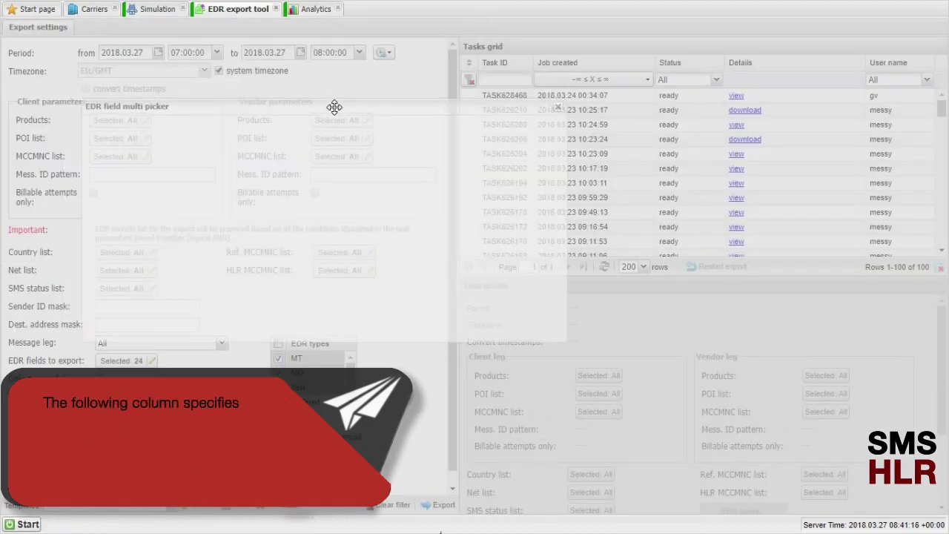
pyautogui.click(304, 14)
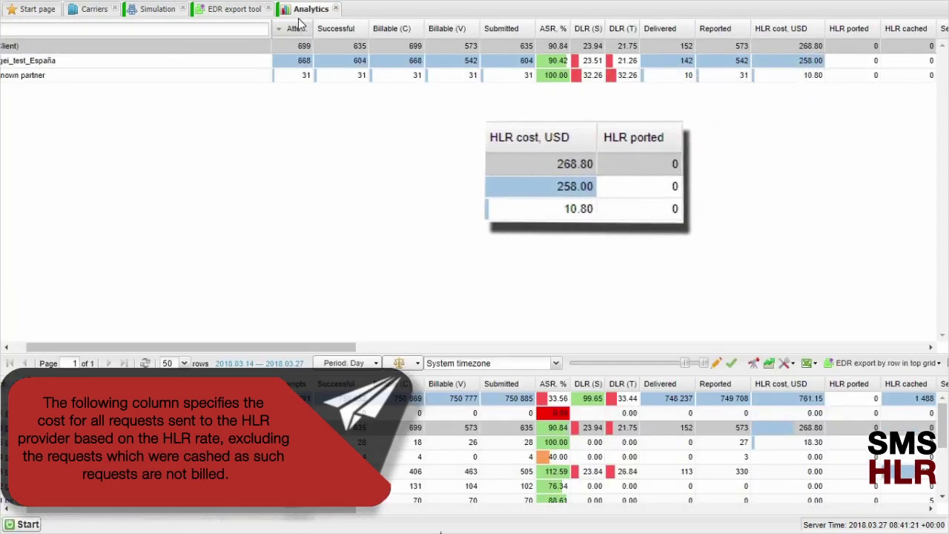
pyautogui.rightClick(299, 23)
pyautogui.click(295, 15)
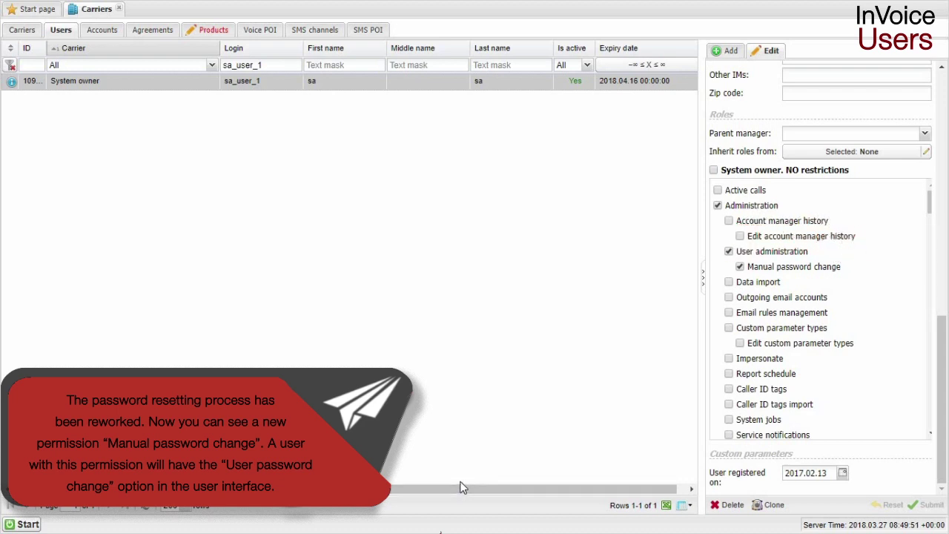
# Generate a value for the New password field of the selected user, then cancel the password change.
pyautogui.moveTo(946, 453); pyautogui.dragTo(934, 239)
pyautogui.click(853, 230)
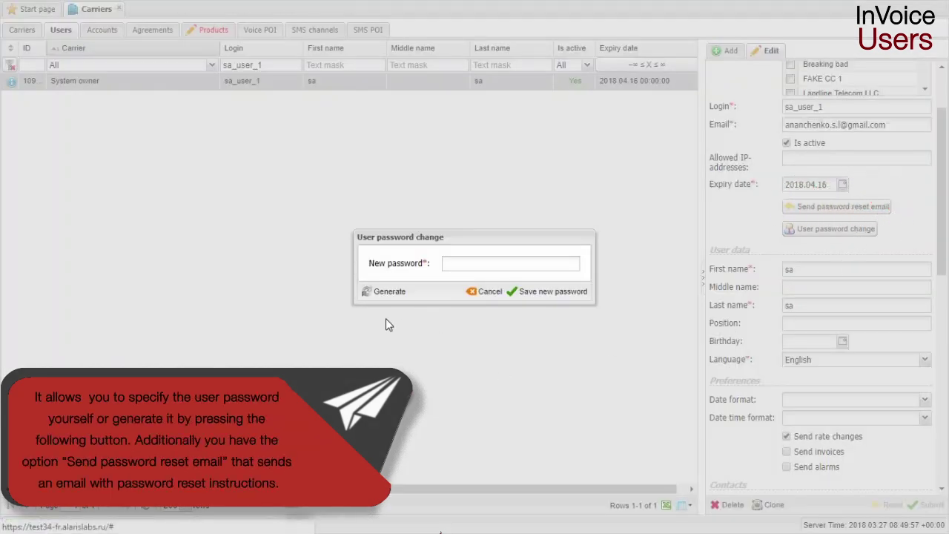
pyautogui.click(390, 292)
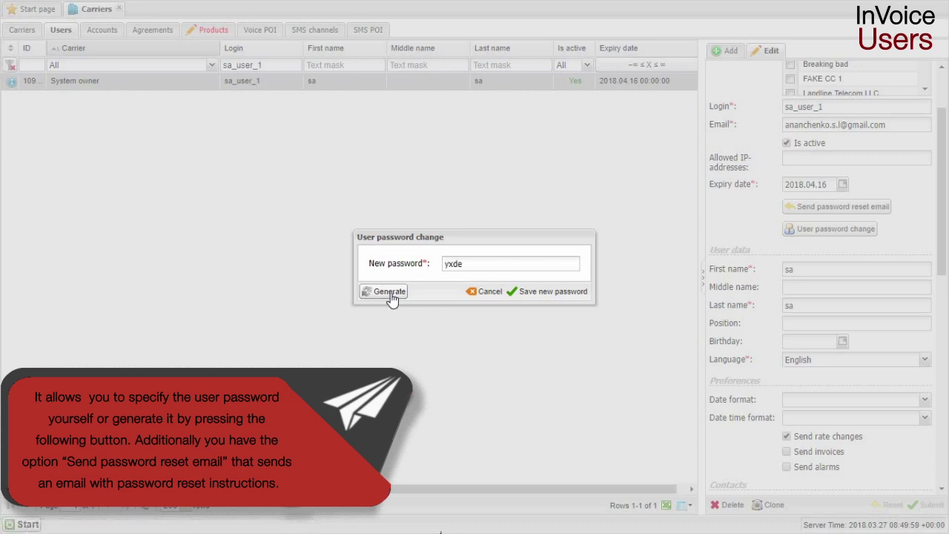
pyautogui.click(485, 291)
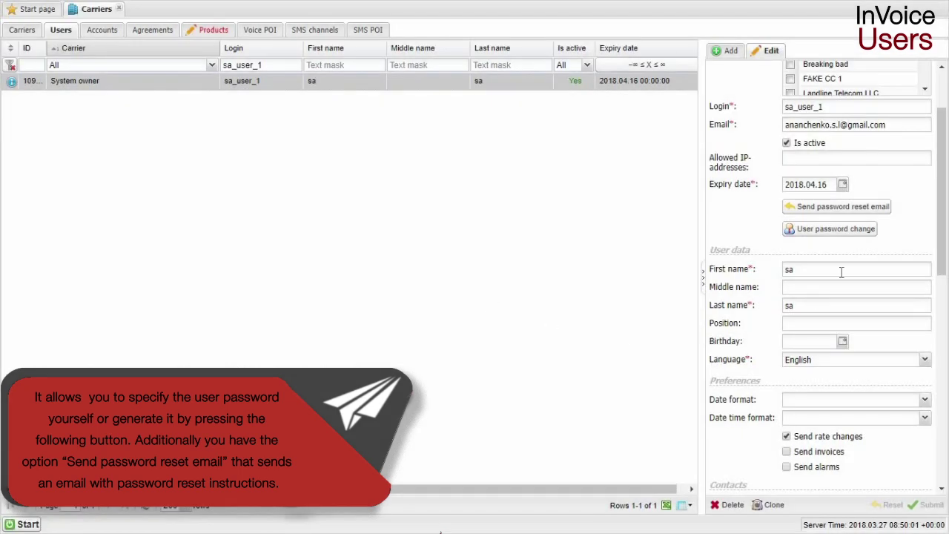
# Send the password reset email to the selected user.
pyautogui.click(883, 211)
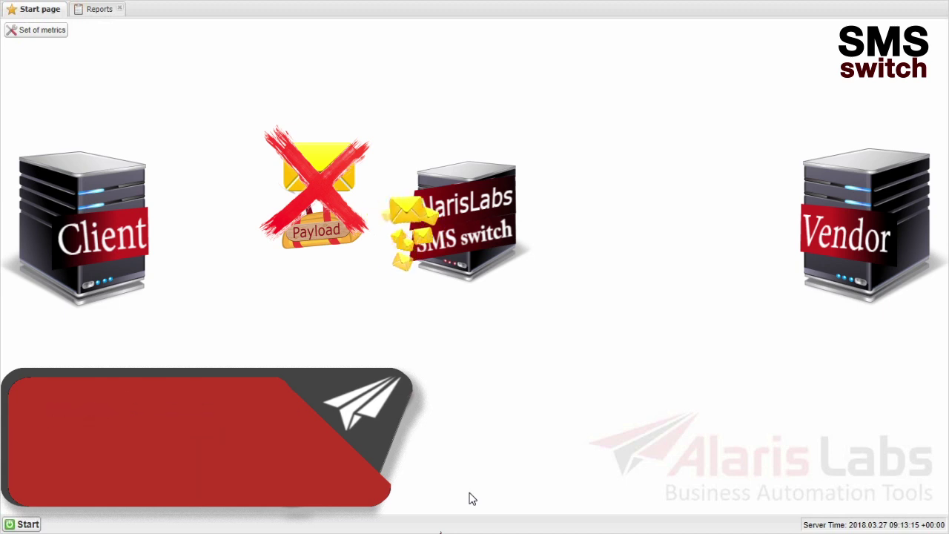
# Open the Reports interface.
pyautogui.click(98, 10)
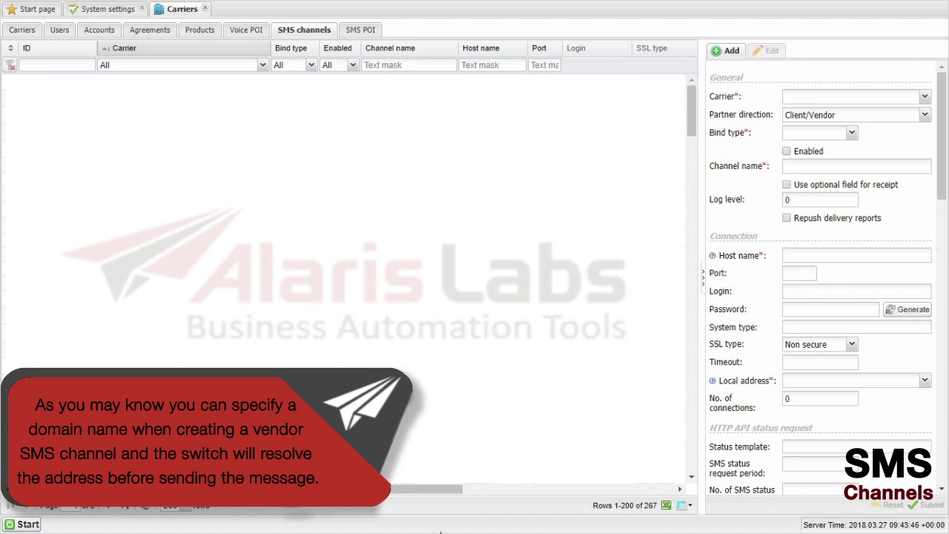
# Open the System settings interface.
pyautogui.click(85, 9)
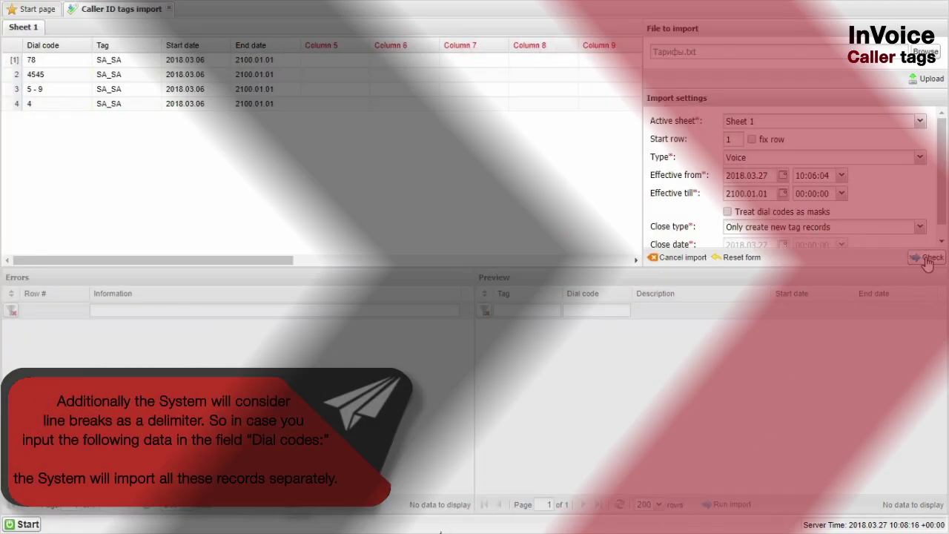
# Run the check on the caller ID tags loaded from the import file.
pyautogui.click(927, 260)
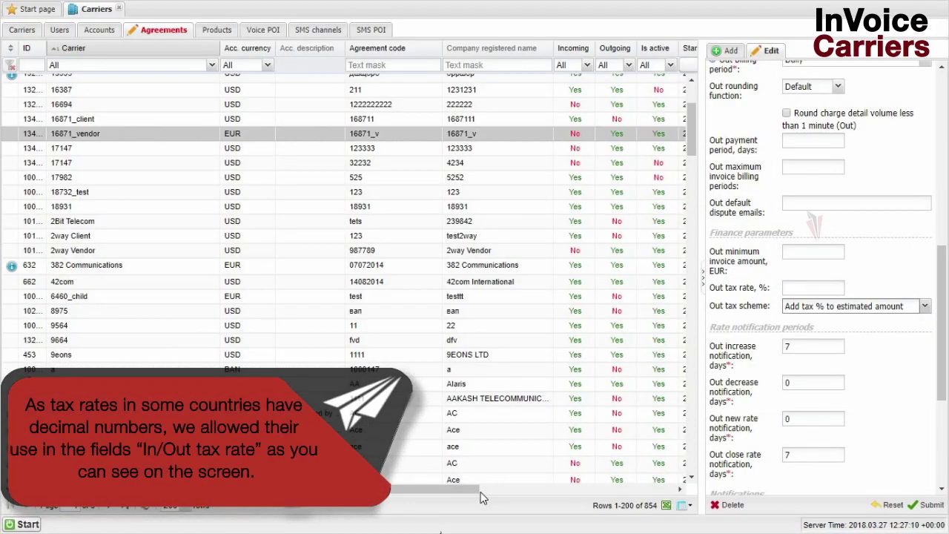
# Set the out tax rate of the 16871_vendor agreement to 7.5 %.
pyautogui.write('7.5')
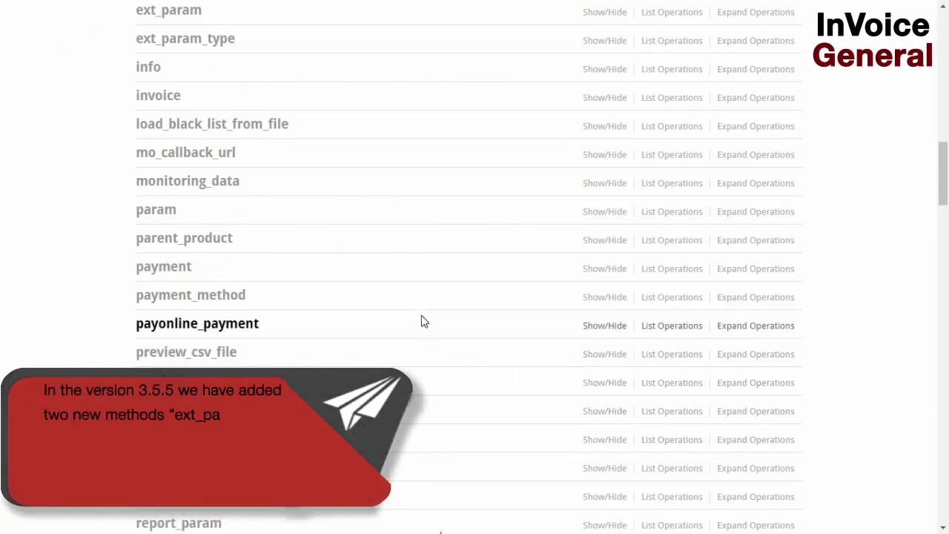
# Examine the operations offered by the ext_param and ext_param_type resources in the API documentation.
pyautogui.click(188, 12)
pyautogui.click(187, 16)
pyautogui.click(187, 46)
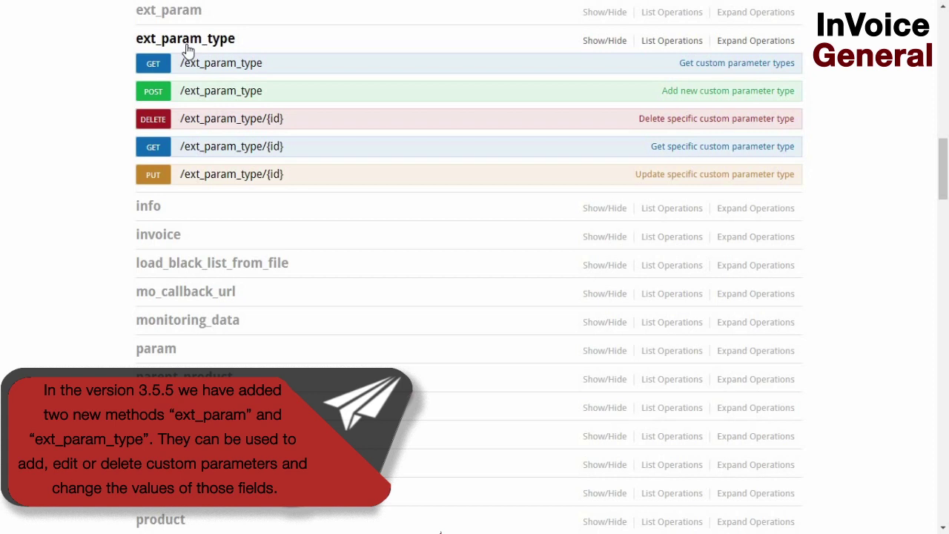
pyautogui.click(187, 40)
pyautogui.click(186, 12)
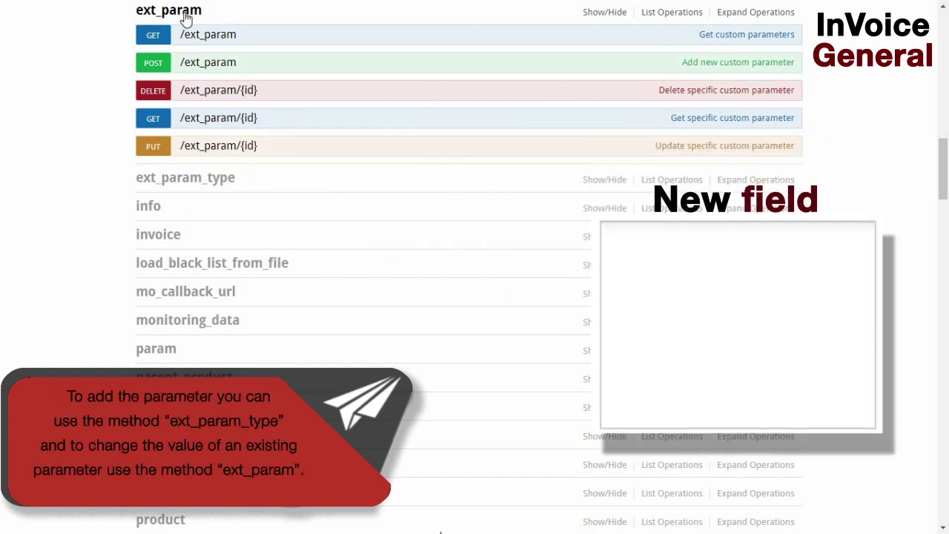
pyautogui.click(186, 14)
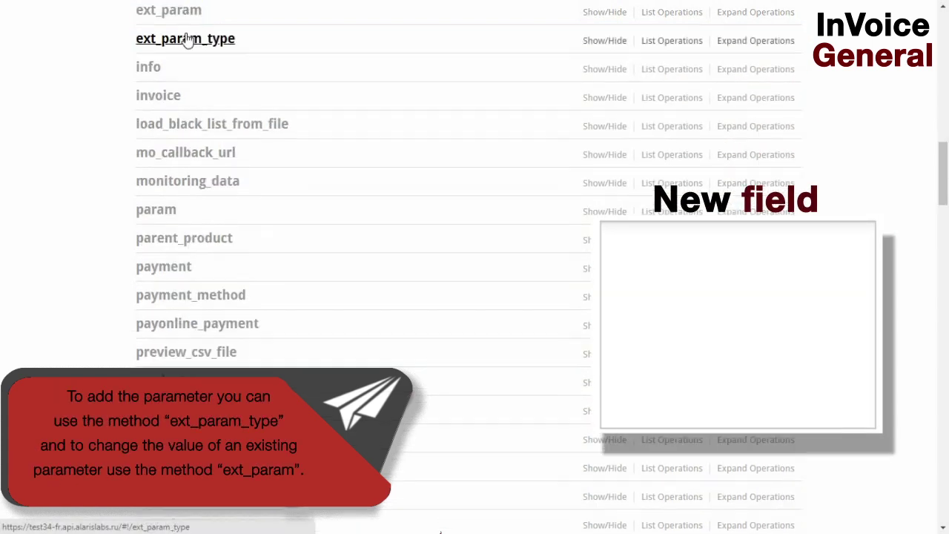
pyautogui.click(187, 39)
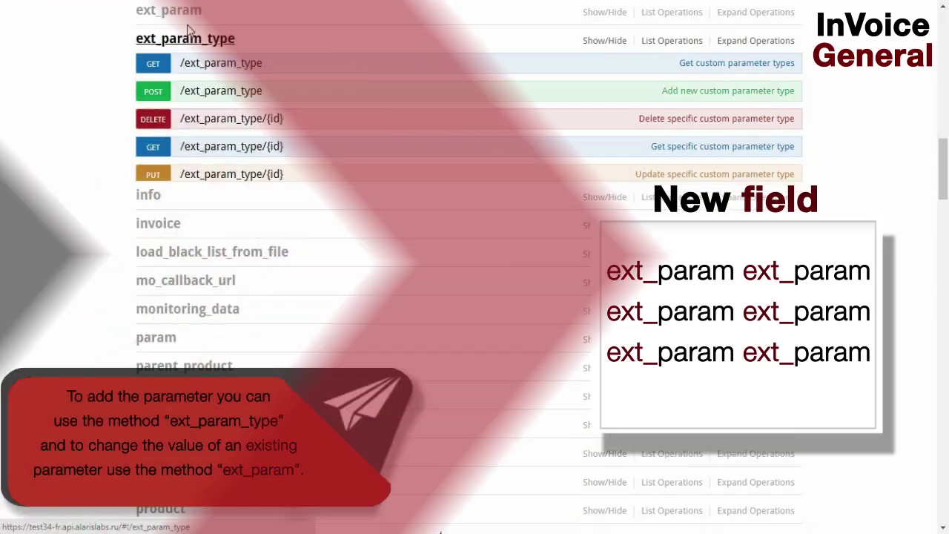
pyautogui.click(187, 39)
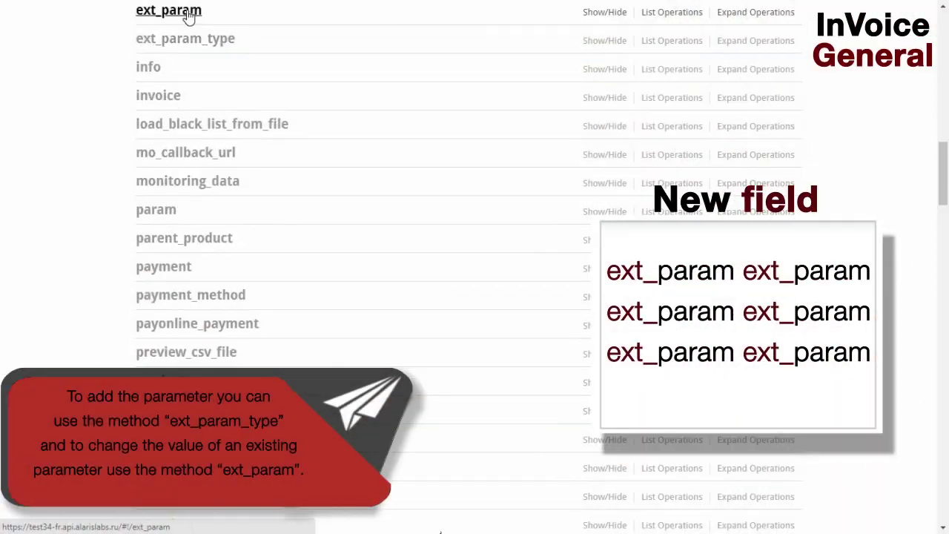
pyautogui.click(185, 10)
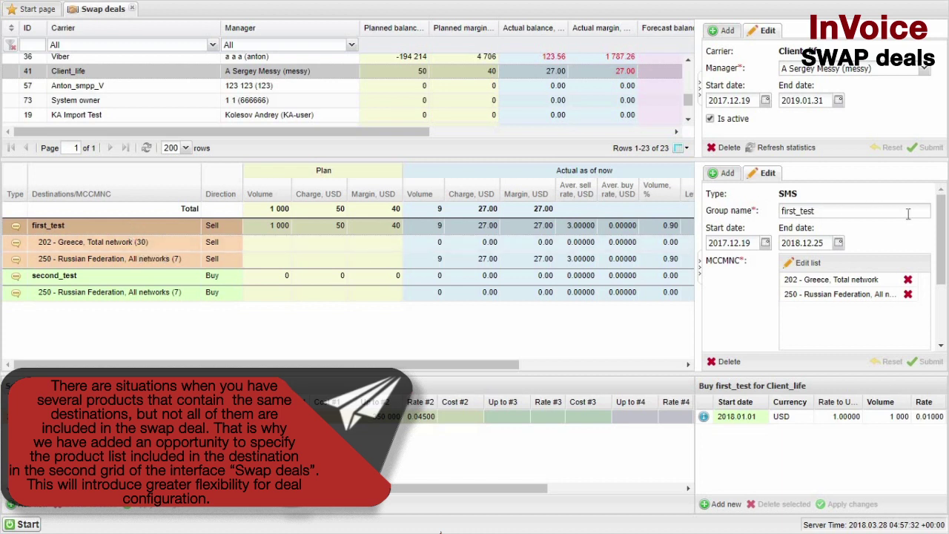
# Add the products Client_life - auto (USD) and Client_life - client (USD) to the first_test swap deal group and save the list.
pyautogui.moveTo(938, 234); pyautogui.dragTo(904, 286)
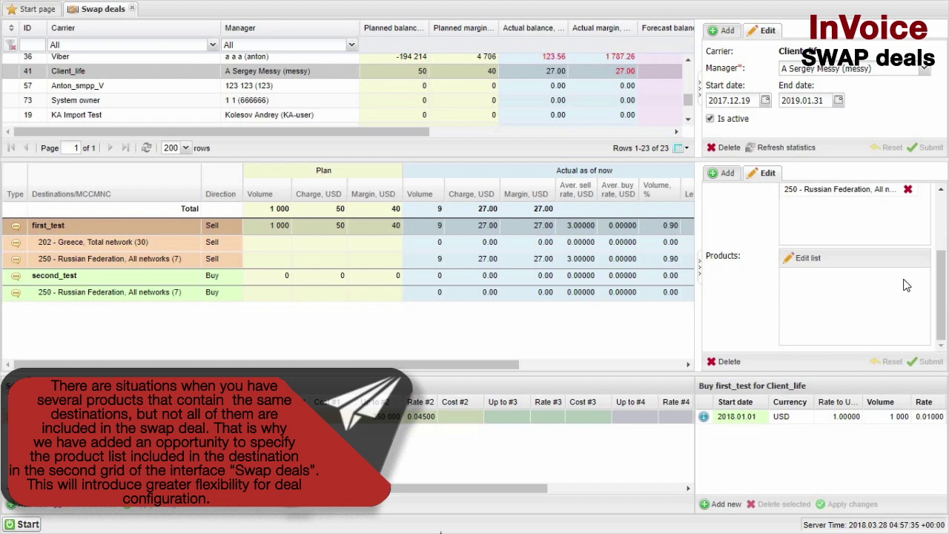
pyautogui.click(806, 260)
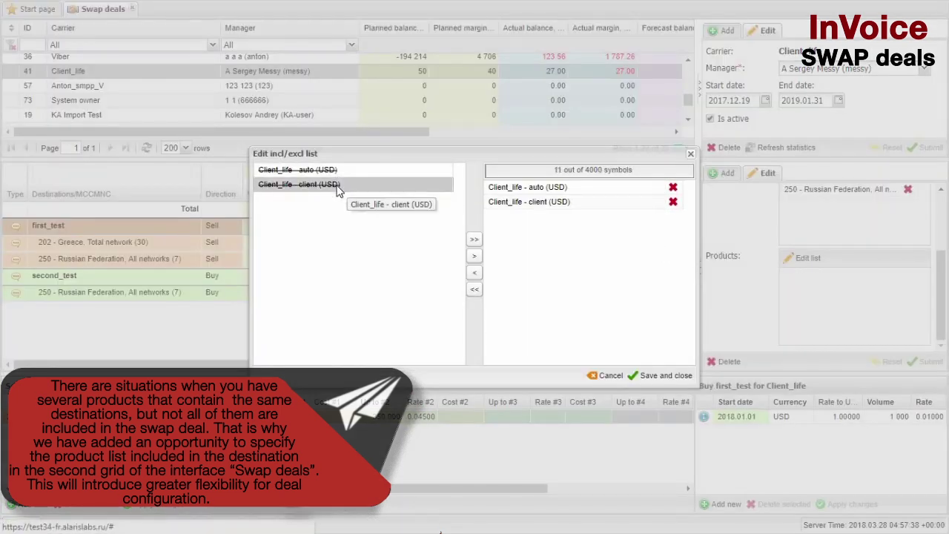
pyautogui.click(665, 384)
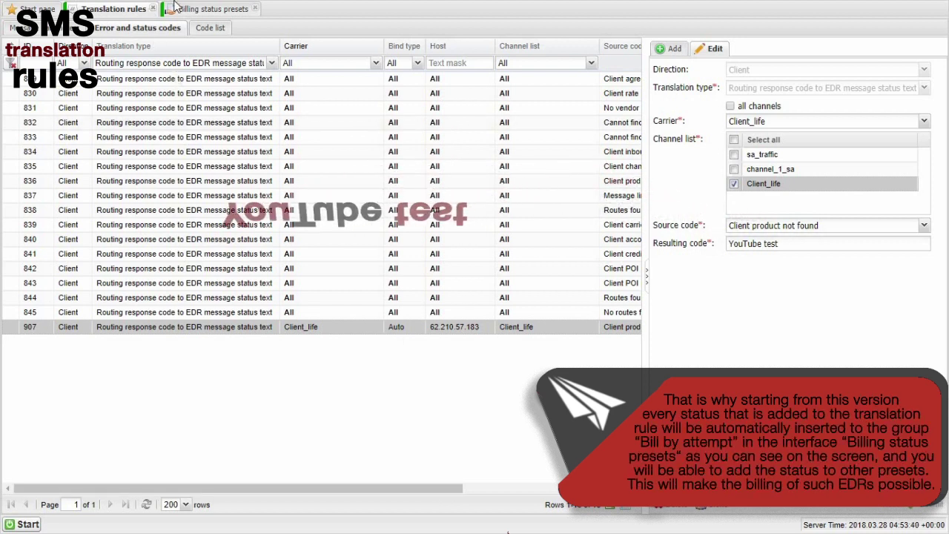
# Locate the YouTube test status in the Bill by attempt billing status preset.
pyautogui.click(210, 9)
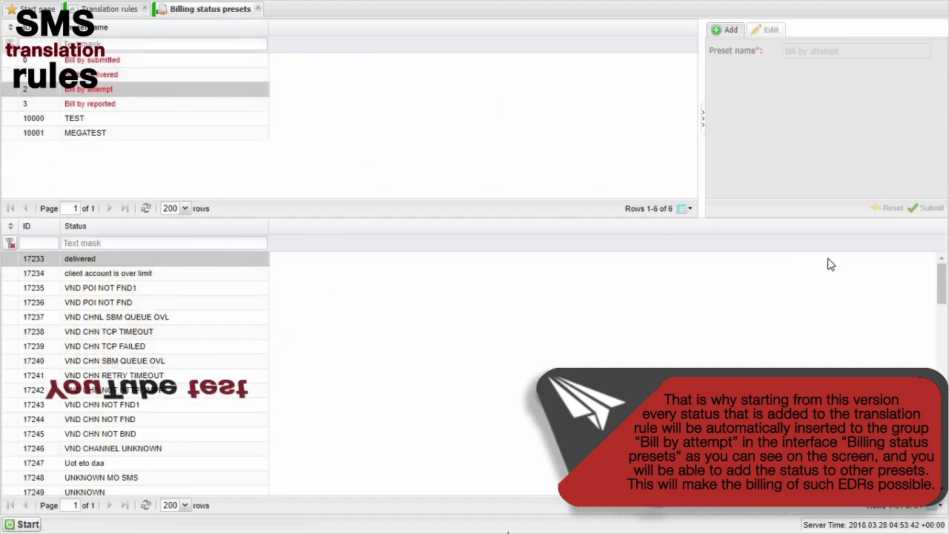
pyautogui.scroll(-1, 946, 327)
pyautogui.scroll(-10, 946, 327)
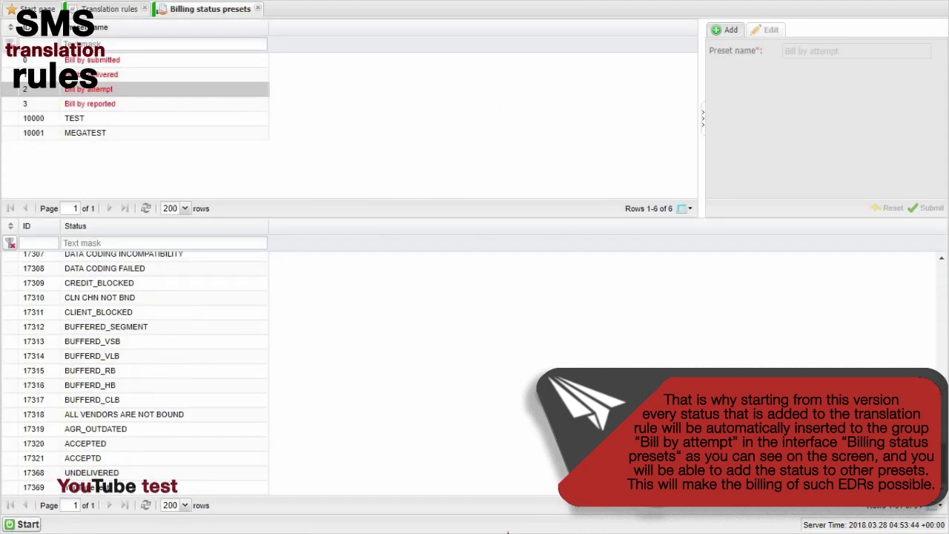
pyautogui.click(232, 488)
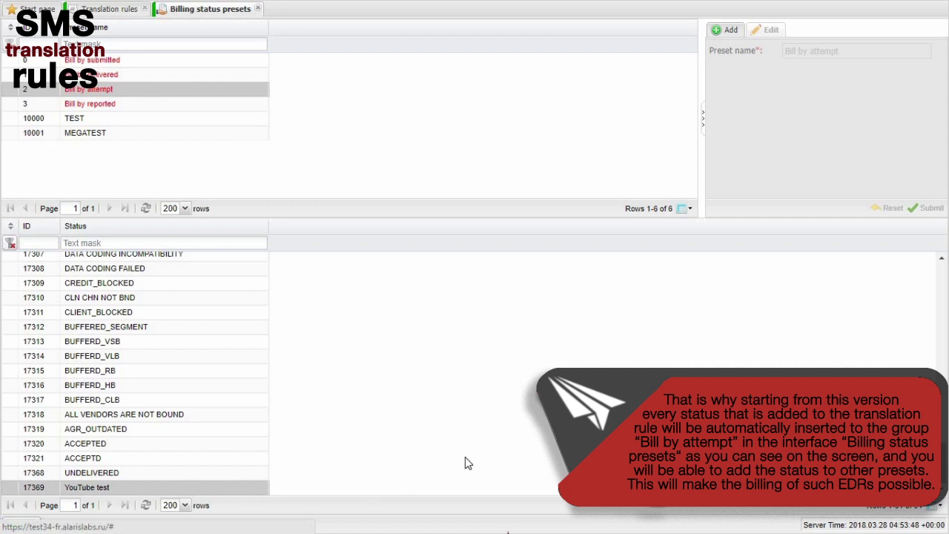
# Open the TEST billing status preset and browse the statuses that can be assigned to it.
pyautogui.click(138, 118)
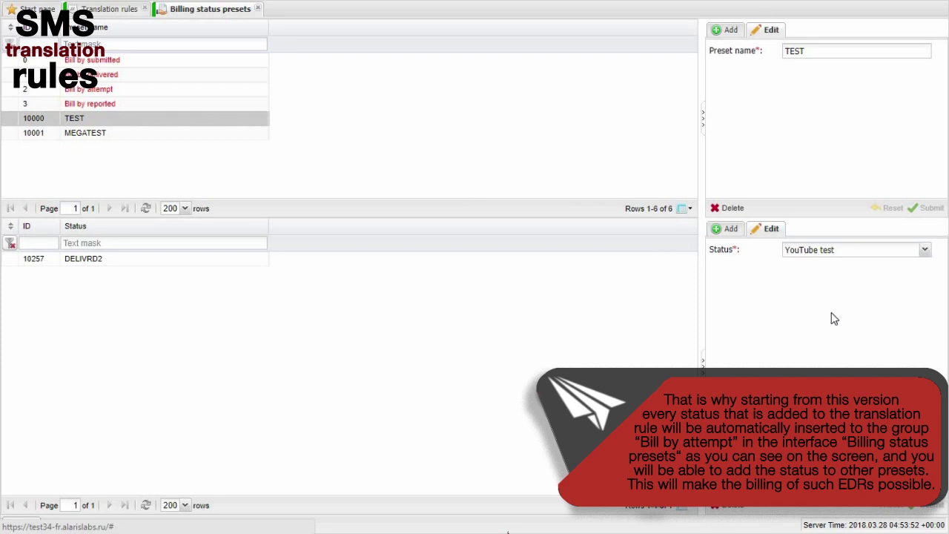
pyautogui.click(925, 253)
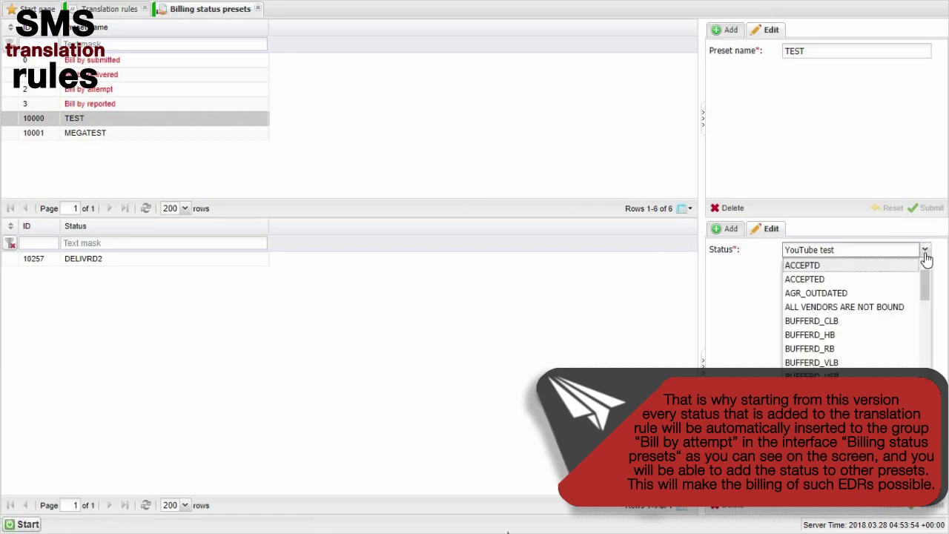
pyautogui.scroll(-5, 929, 293)
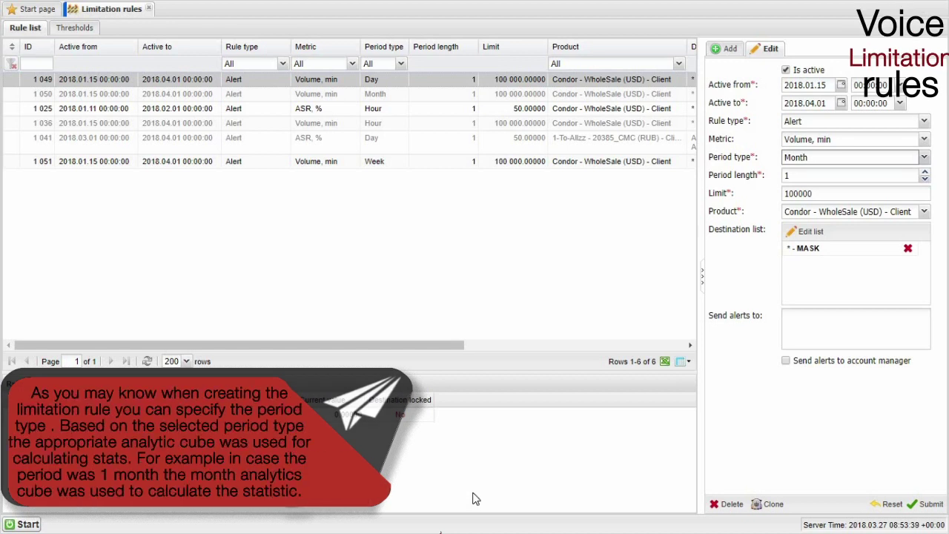
# Try the Day and Week period types on limitation rule 1 049, ending back on Month.
pyautogui.click(925, 158)
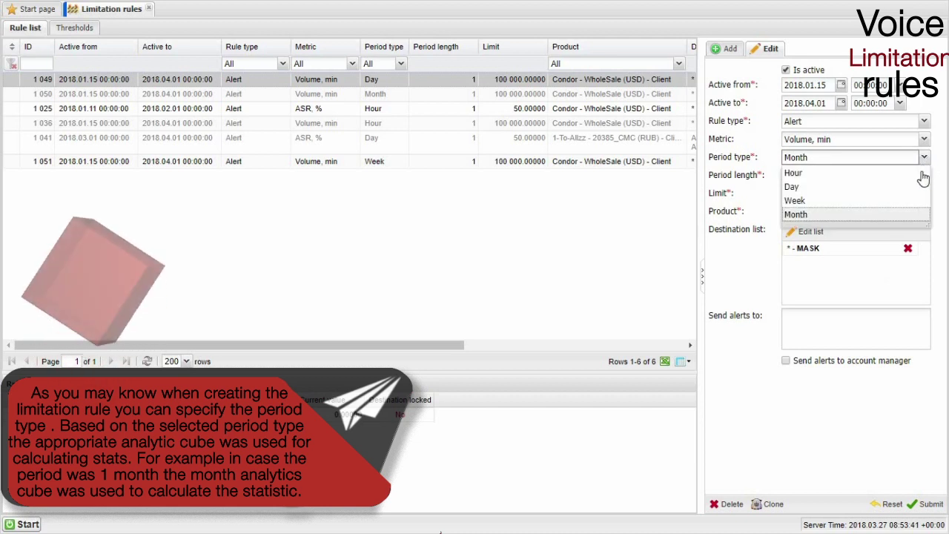
pyautogui.click(915, 187)
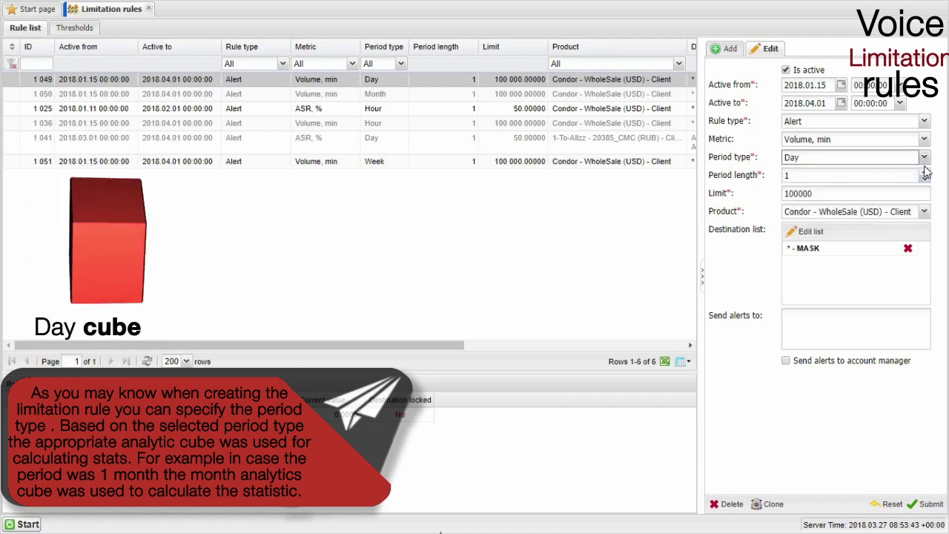
pyautogui.click(924, 158)
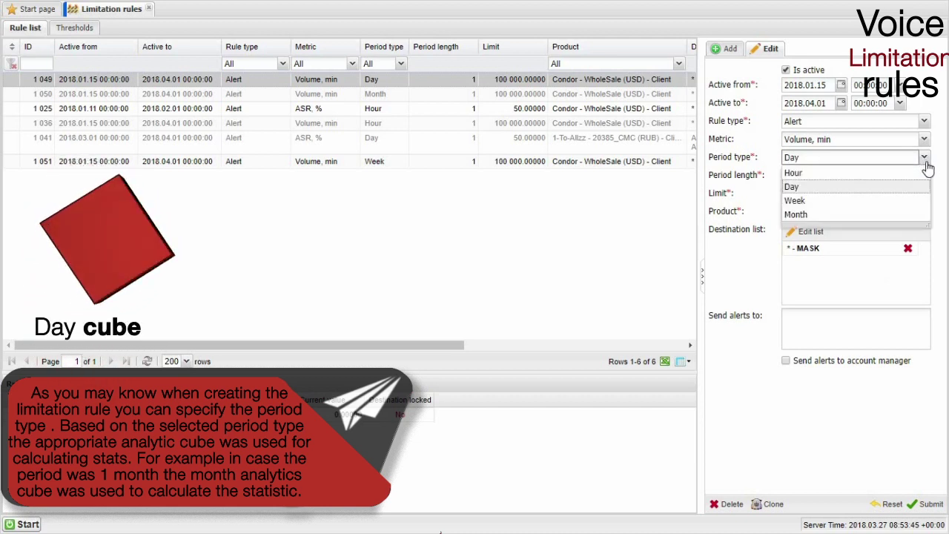
pyautogui.click(918, 200)
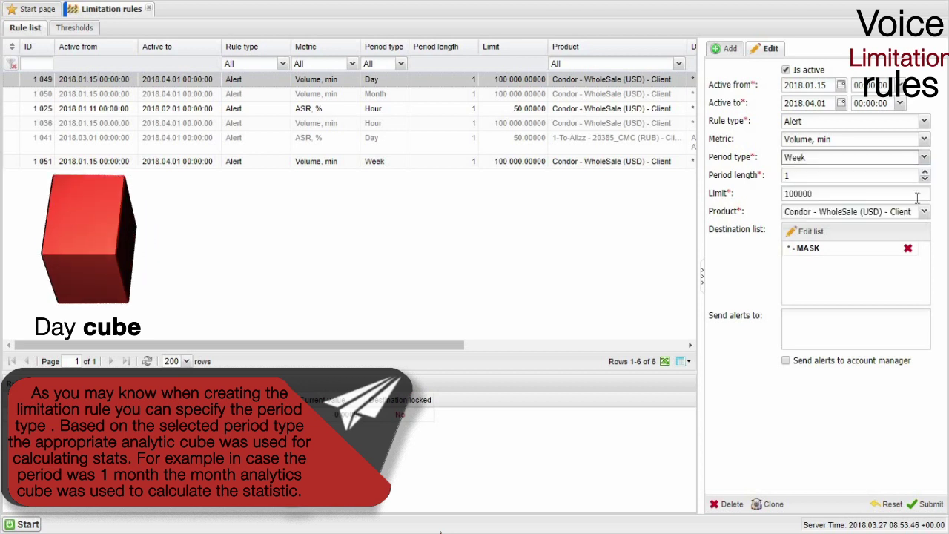
pyautogui.click(925, 158)
pyautogui.click(915, 214)
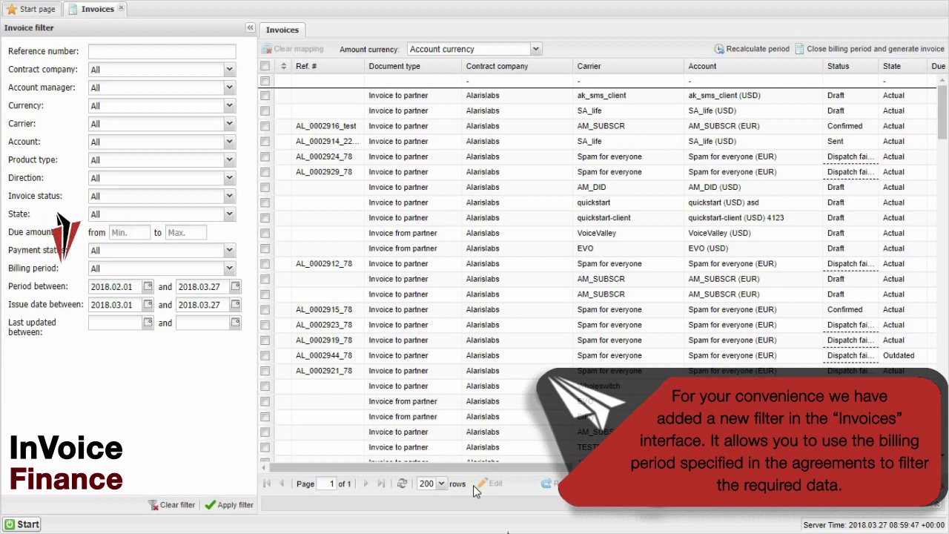
# Filter the invoices by the Weekly billing period.
pyautogui.click(229, 267)
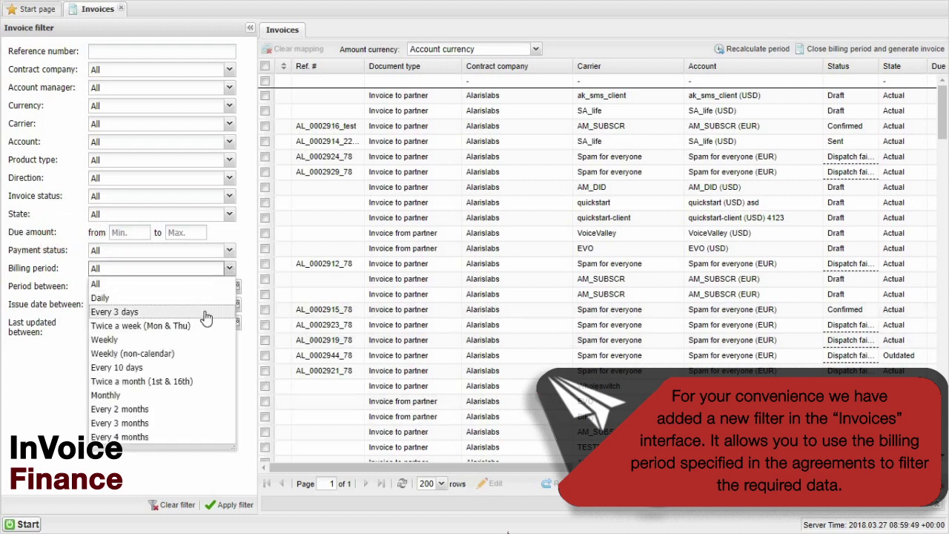
pyautogui.click(203, 342)
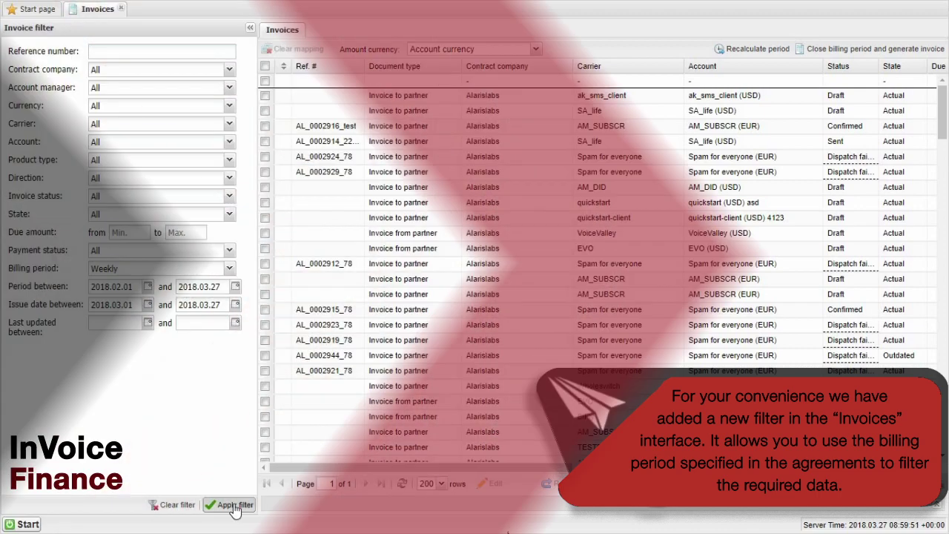
pyautogui.click(234, 504)
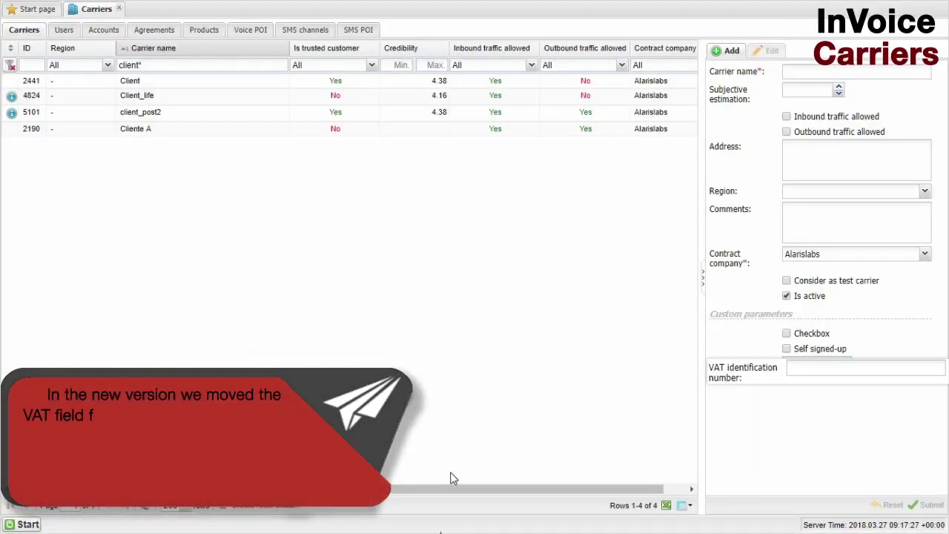
# Display the agreements in the Carriers interface.
pyautogui.click(163, 34)
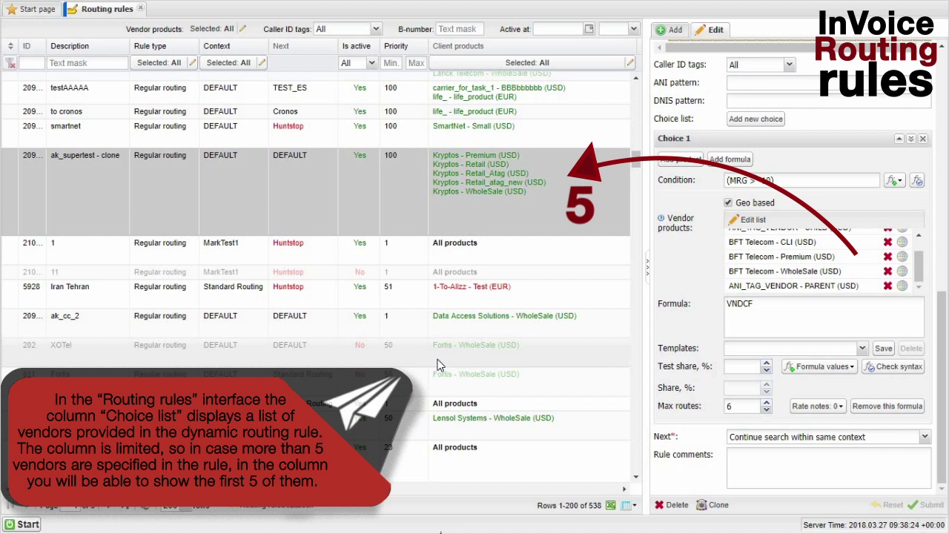
# Look through the vendor products in Choice 1 of the ak_supertest - clone routing rule.
pyautogui.scroll(1, 922, 269)
pyautogui.moveTo(922, 269)
pyautogui.mouseDown()
pyautogui.moveTo(924, 259)
pyautogui.moveTo(922, 284)
pyautogui.mouseUp()
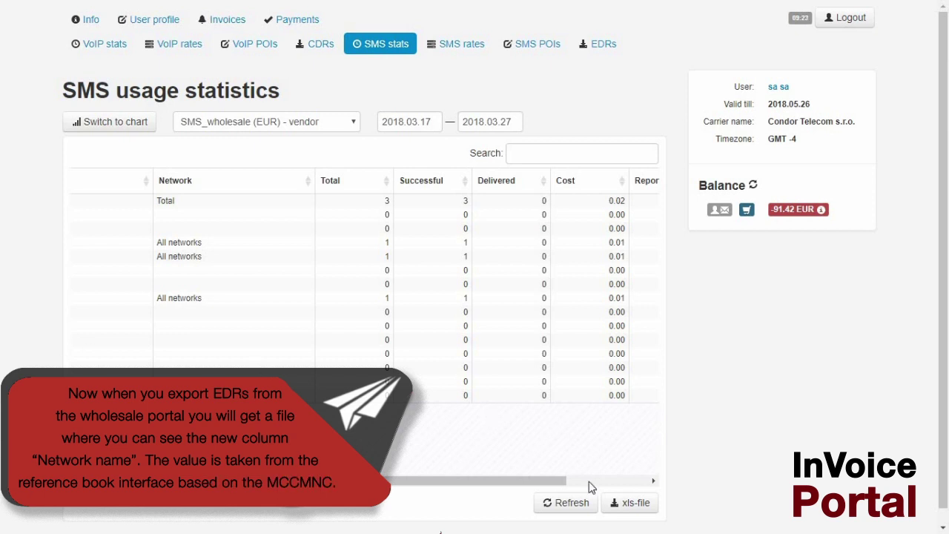
# Export the SMS usage statistics of the SMS_wholesale (EUR) vendor product as an xls file.
pyautogui.click(650, 510)
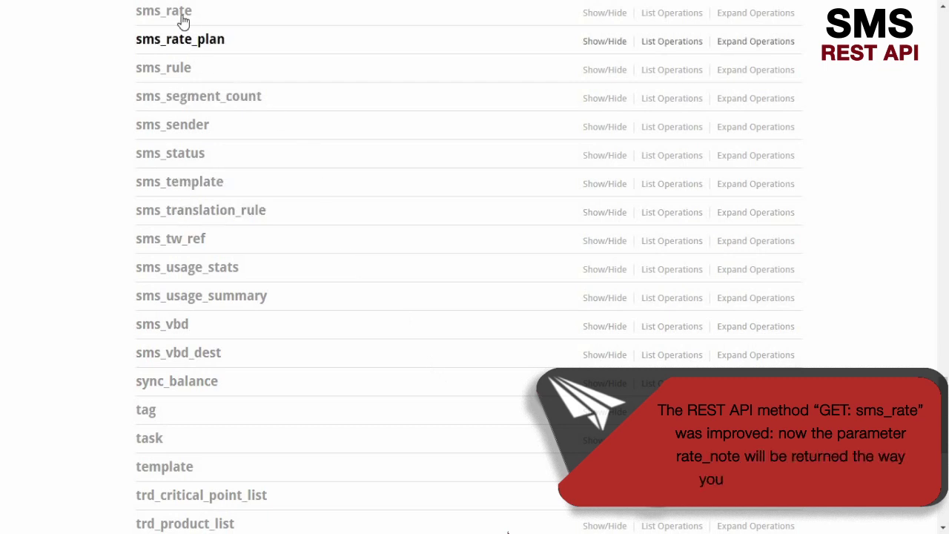
# Expand the GET /sms_rate method and examine the rate_note parameter in its response body for product ID 13825.
pyautogui.click(208, 16)
pyautogui.click(208, 37)
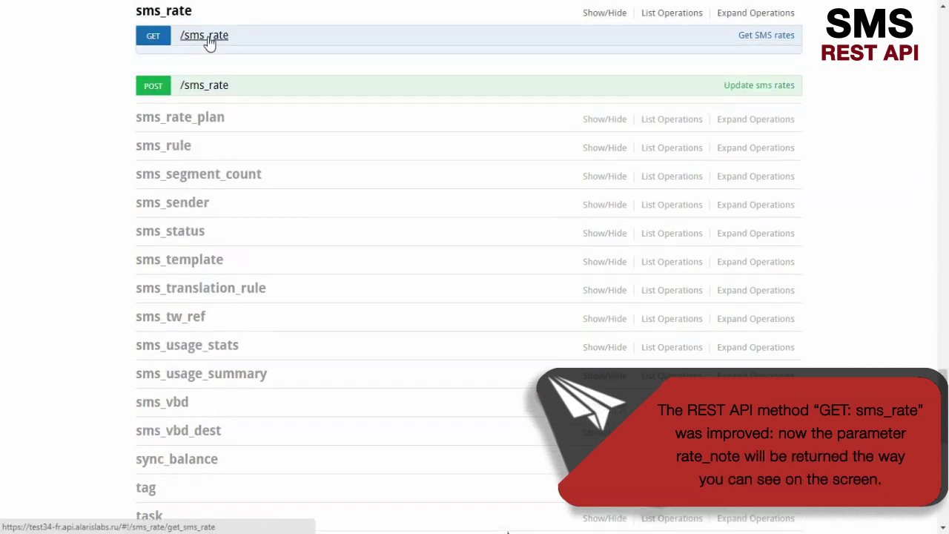
pyautogui.scroll(-3, 248, 265)
pyautogui.scroll(-4, 252, 278)
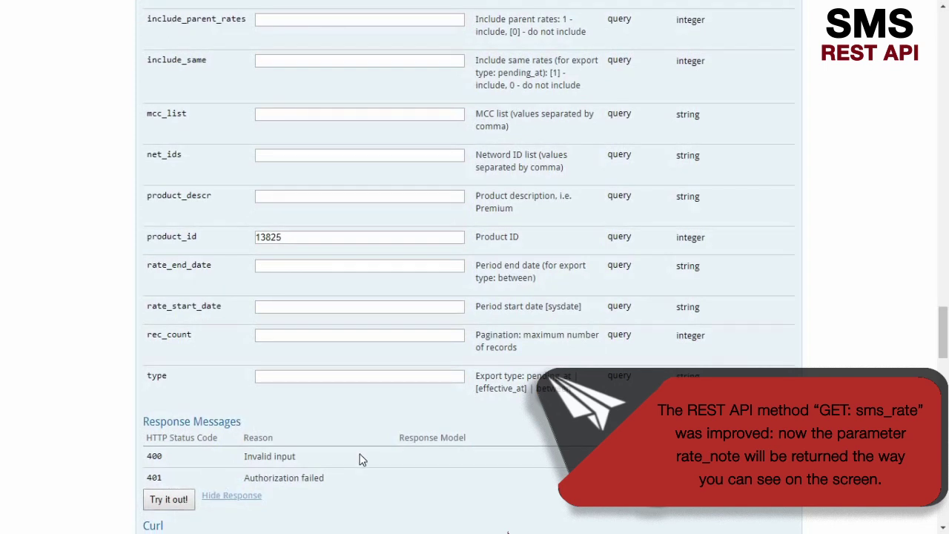
pyautogui.scroll(-7, 358, 458)
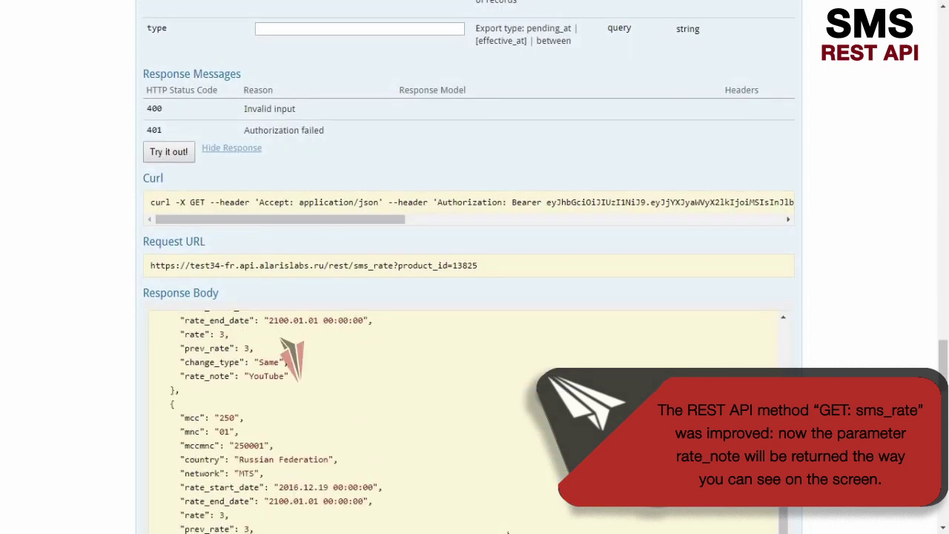
pyautogui.scroll(-2, 281, 343)
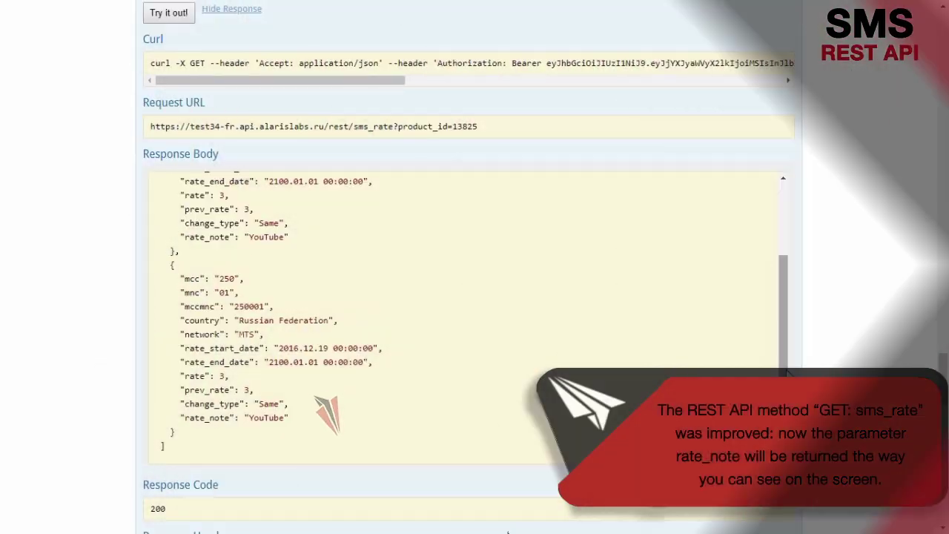